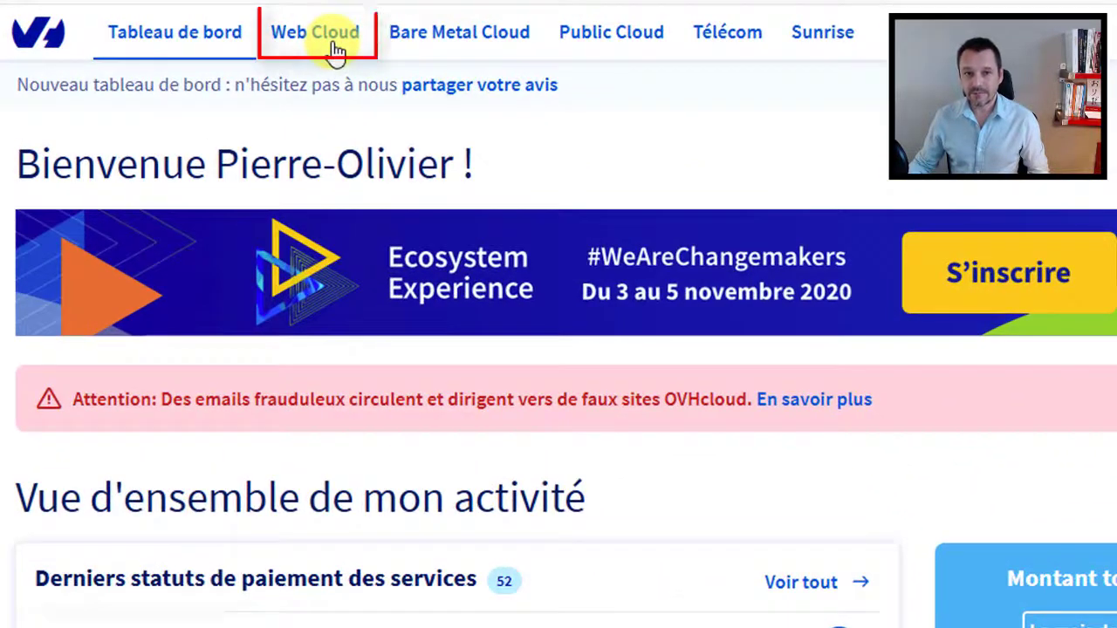
- Open the redirection settings of the domain automatiser-son-business.fr among the Web Cloud domains
left_click(331, 39)
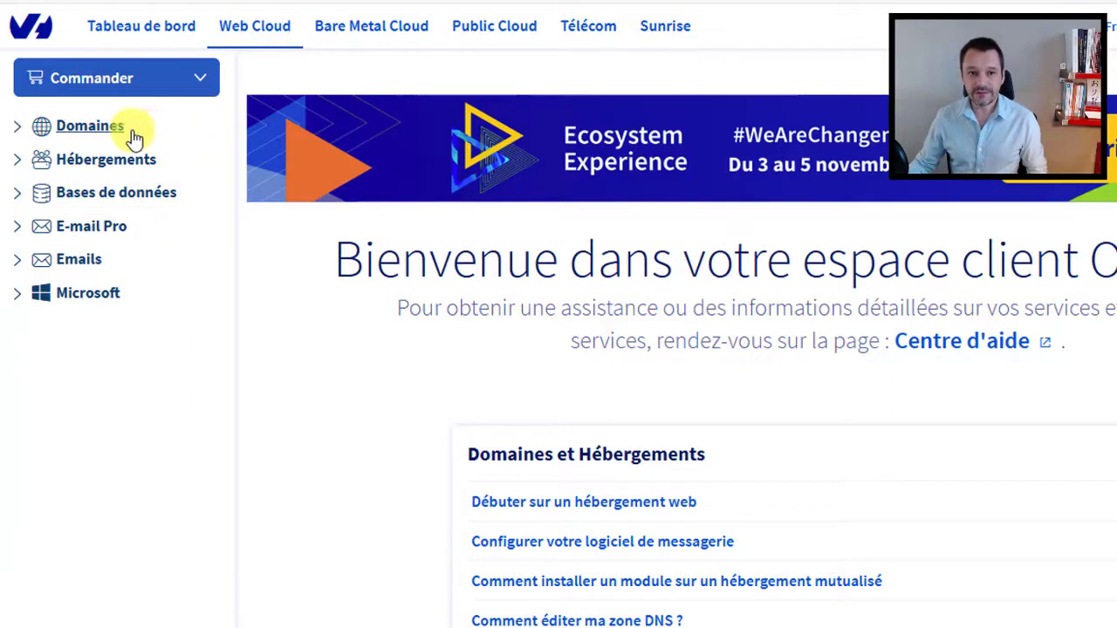
left_click(15, 130)
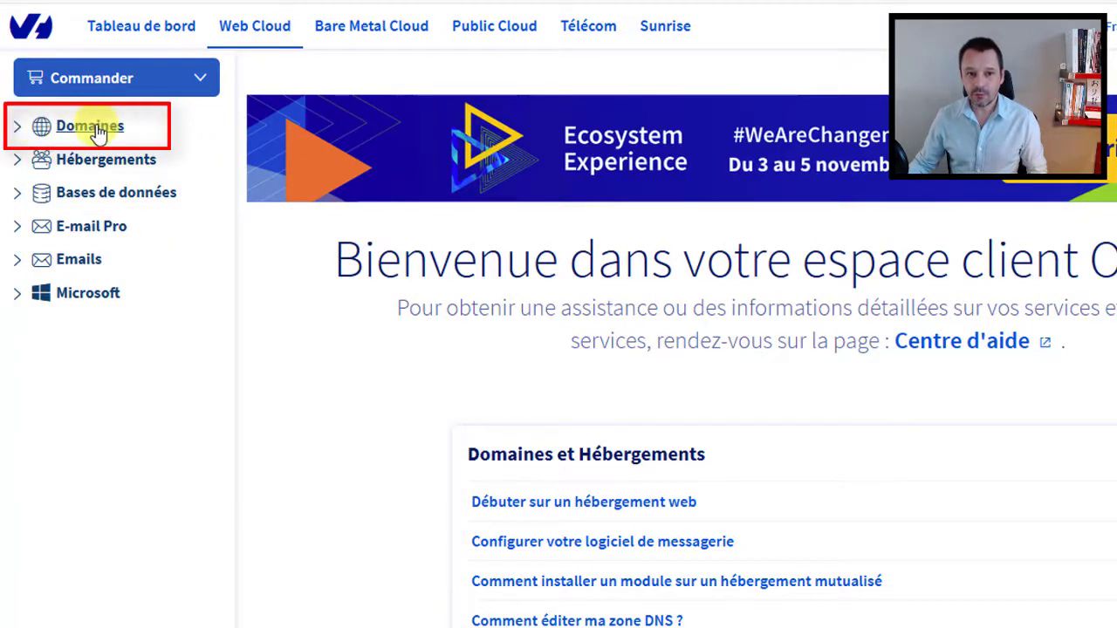
left_click(140, 131)
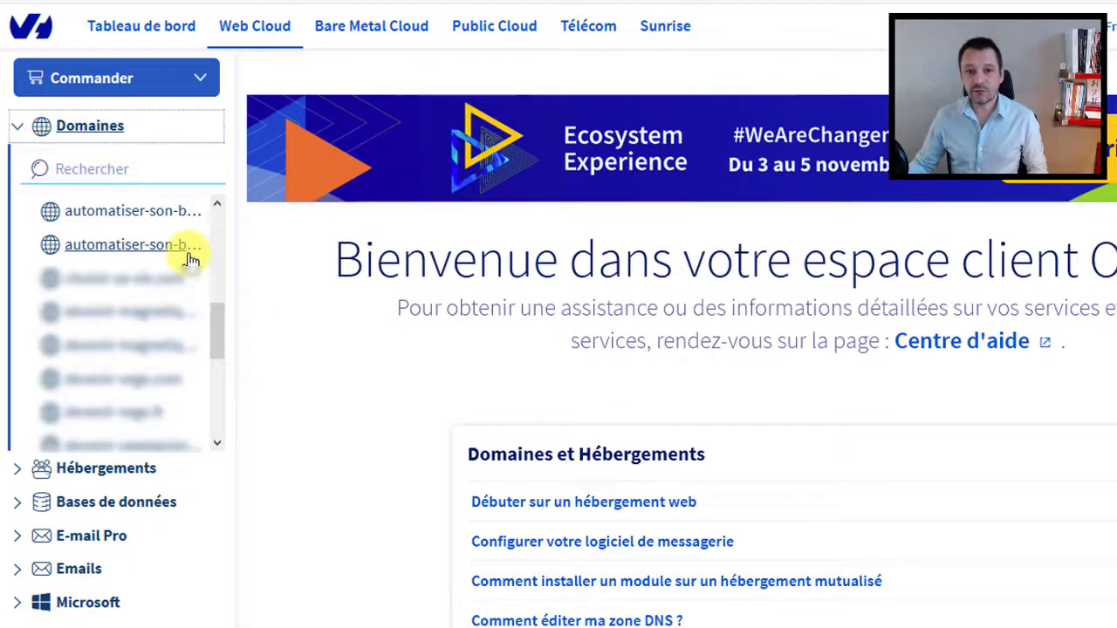
left_click(127, 248)
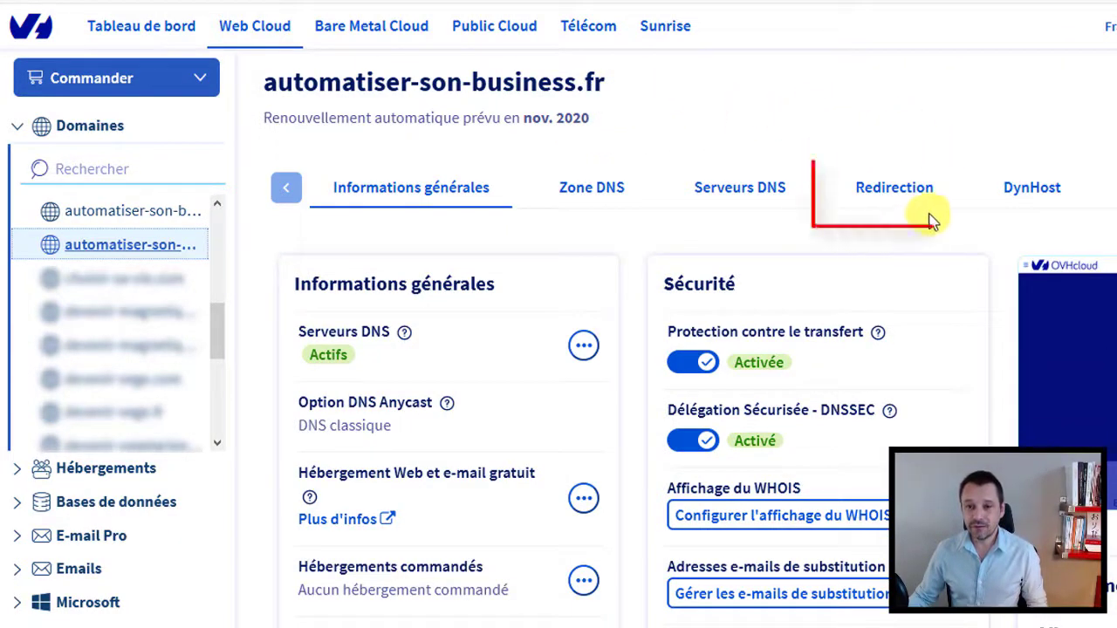
left_click(928, 209)
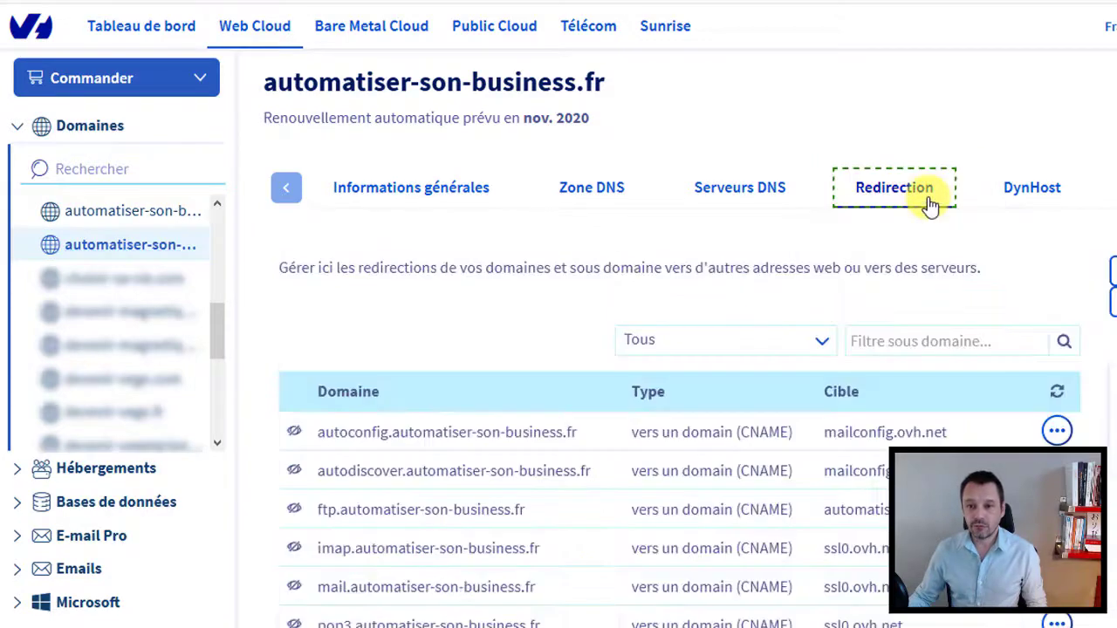
- Check where automatiser-son-business.fr leads by loading it in a separate browser tab, and return to the domain's redirection list
scroll(690, 346, "down", 1)
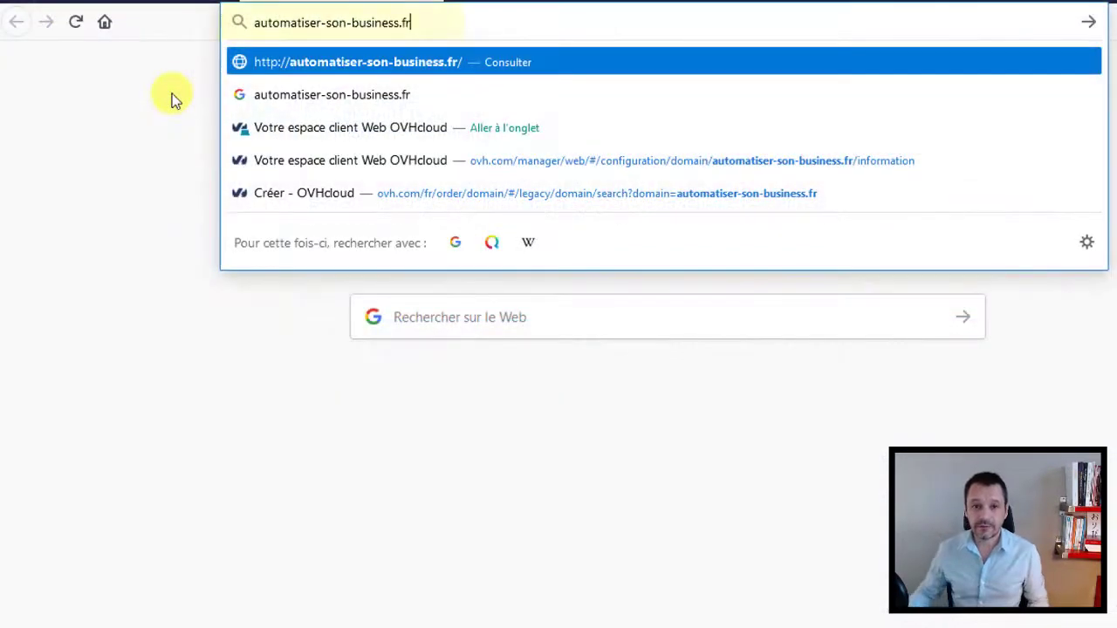
key("Return")
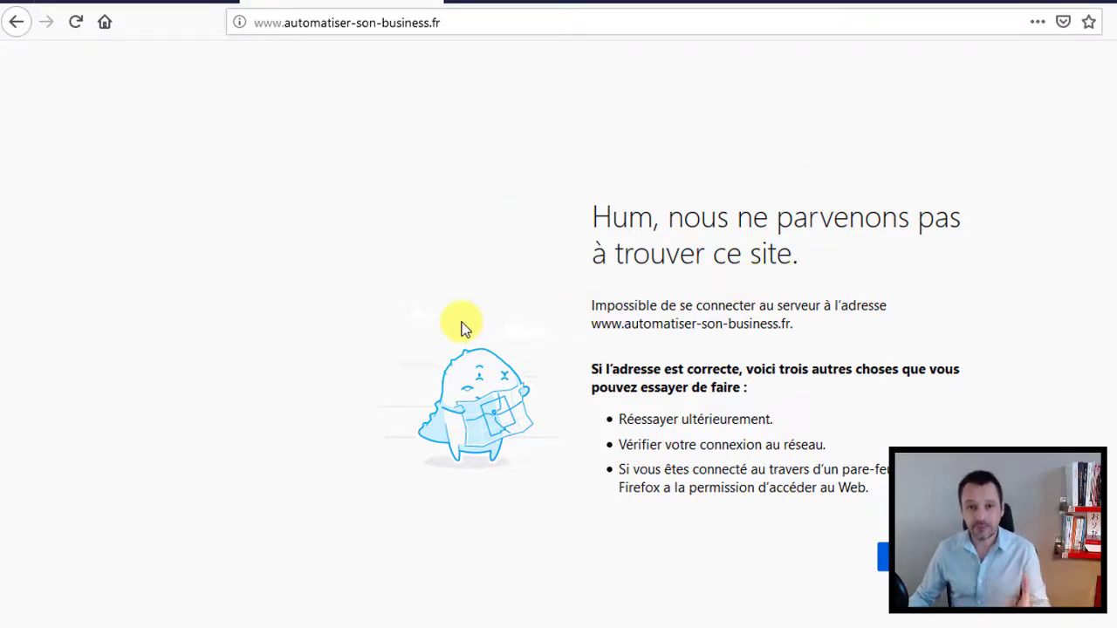
left_click(127, 4)
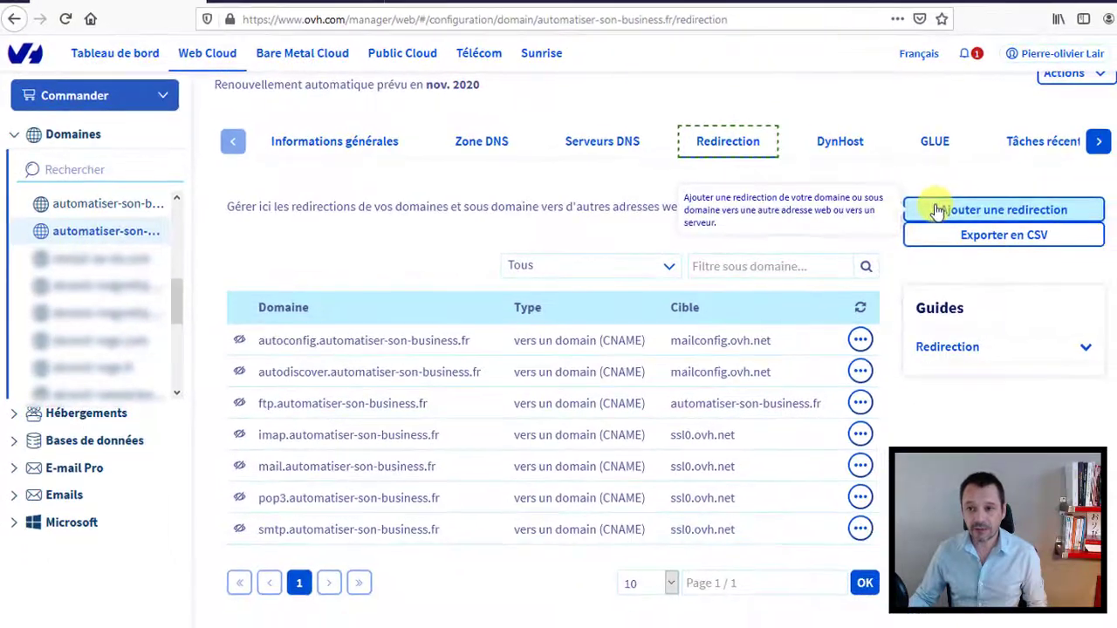
- Begin a redirection for the bare domain automatiser-son-business.fr, targeting a web address with a visible redirection
left_click(1080, 212)
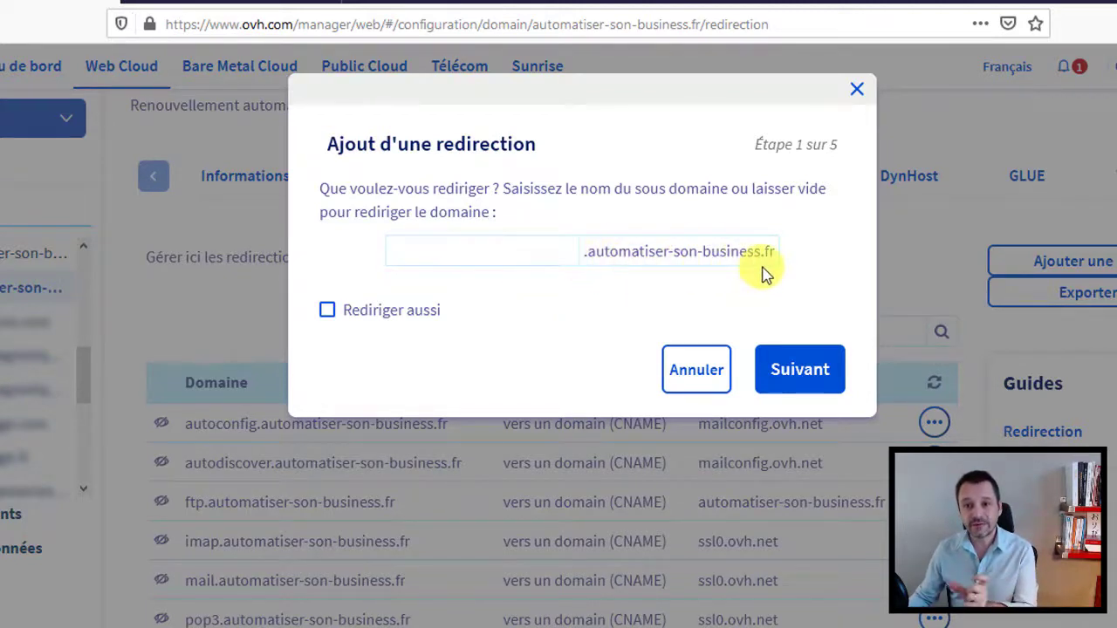
left_click(793, 368)
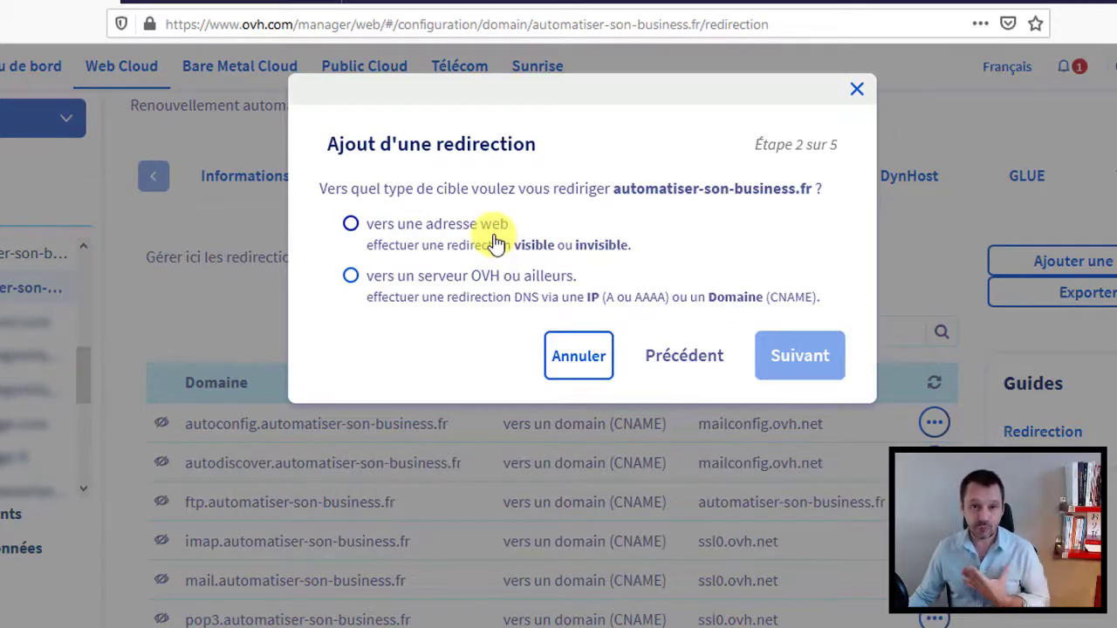
left_click(350, 225)
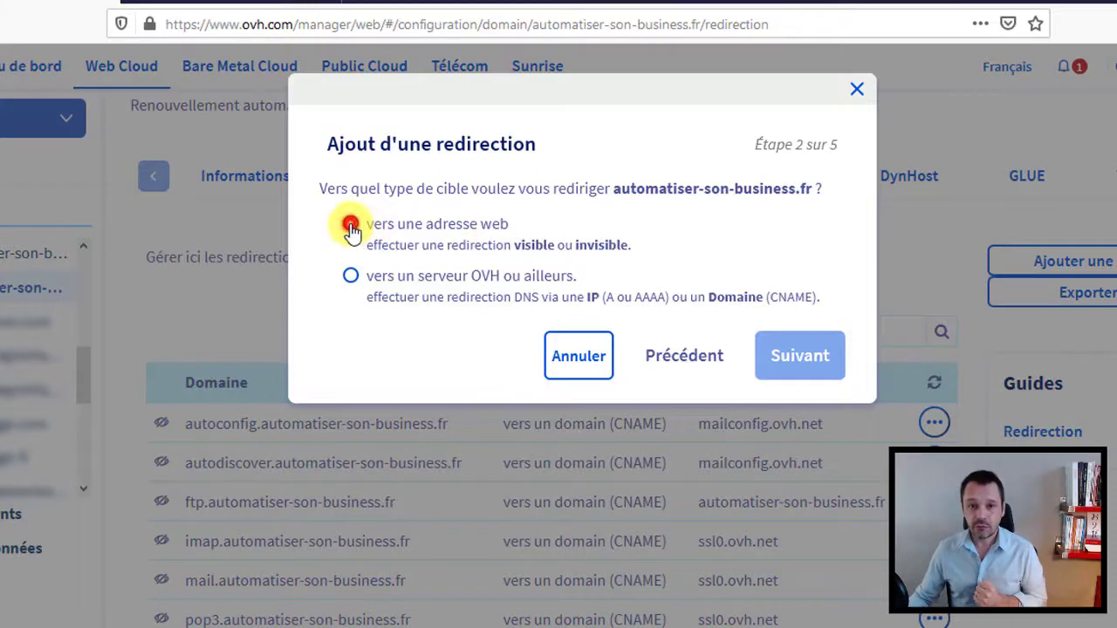
left_click(792, 355)
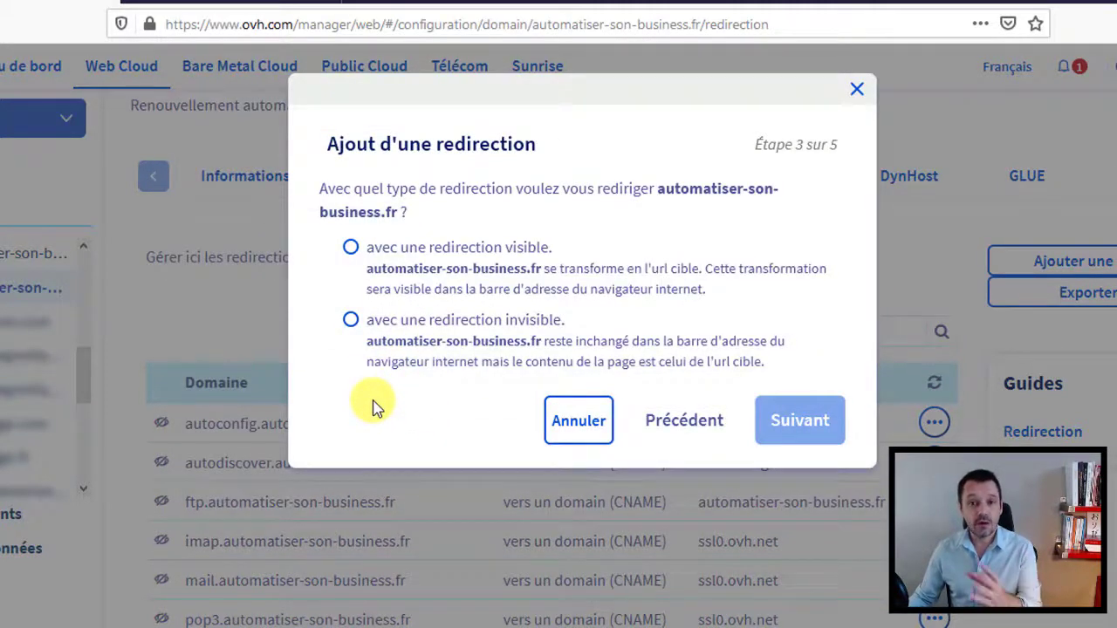
left_click(351, 248)
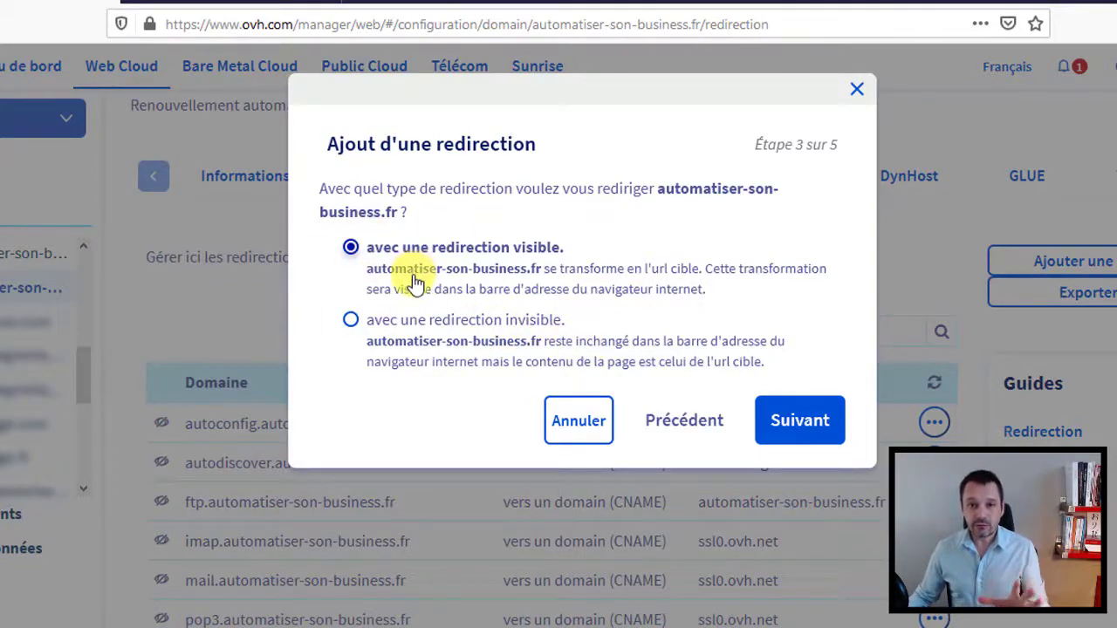
left_click(798, 423)
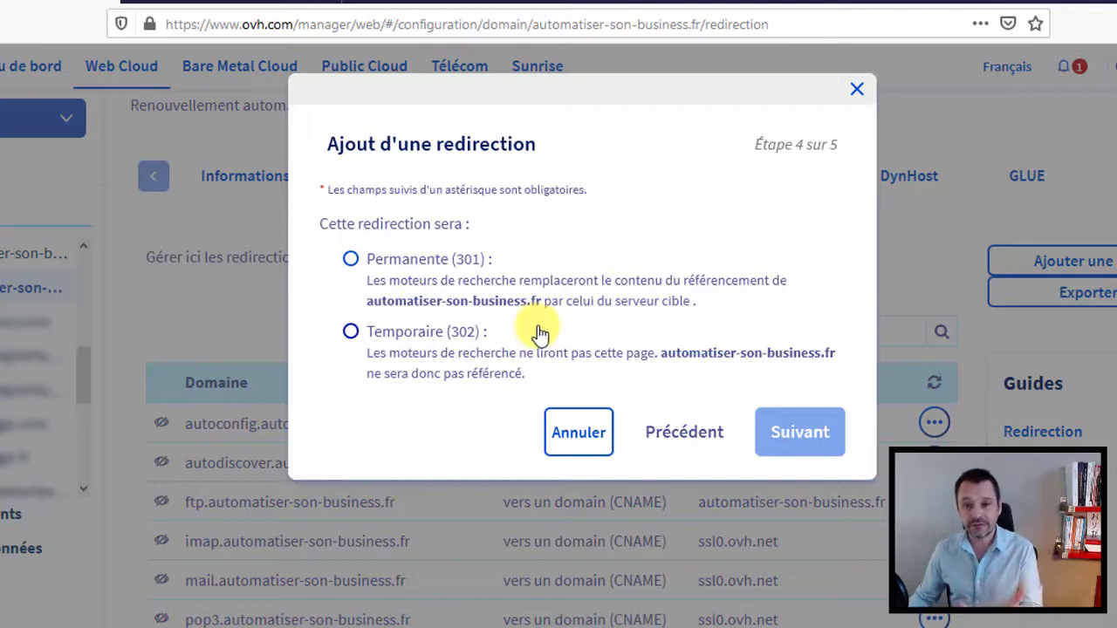
left_click(350, 260)
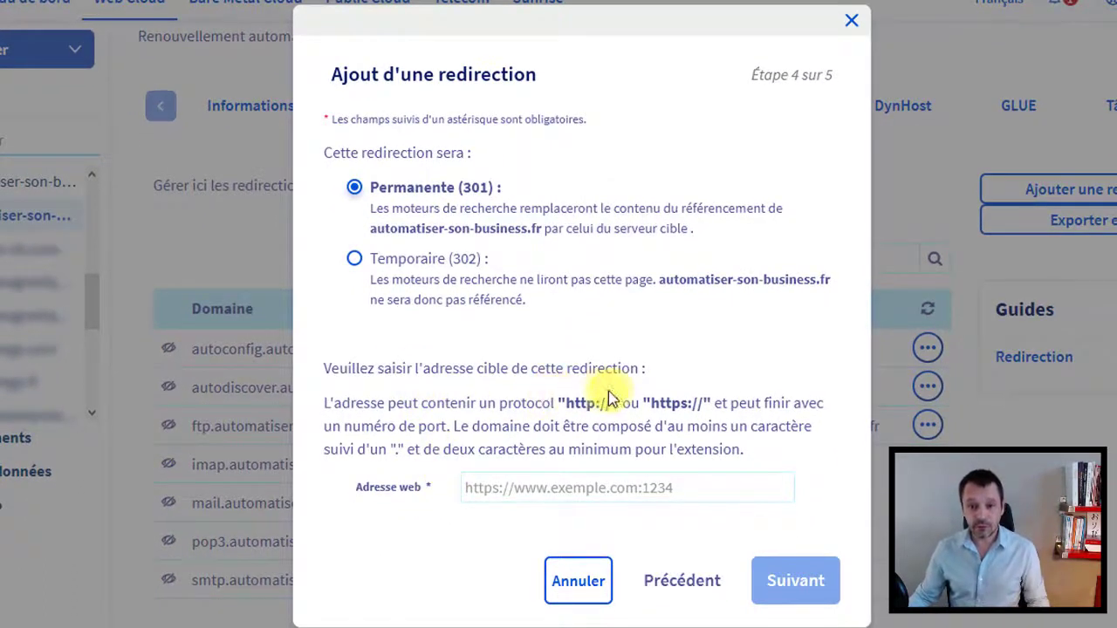
left_click(519, 492)
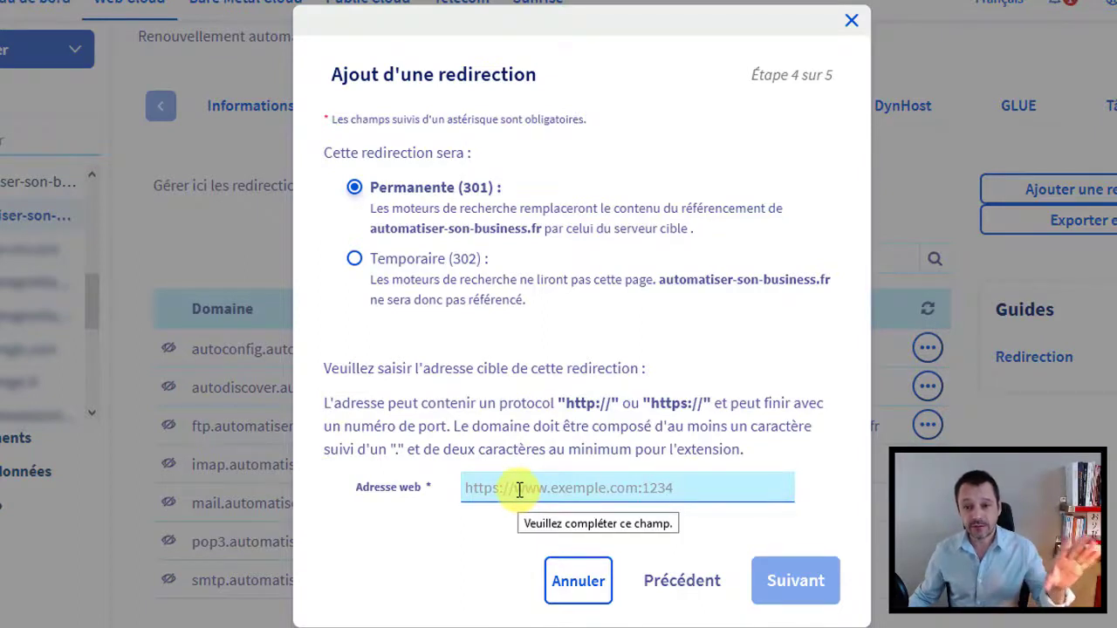
left_click(519, 490)
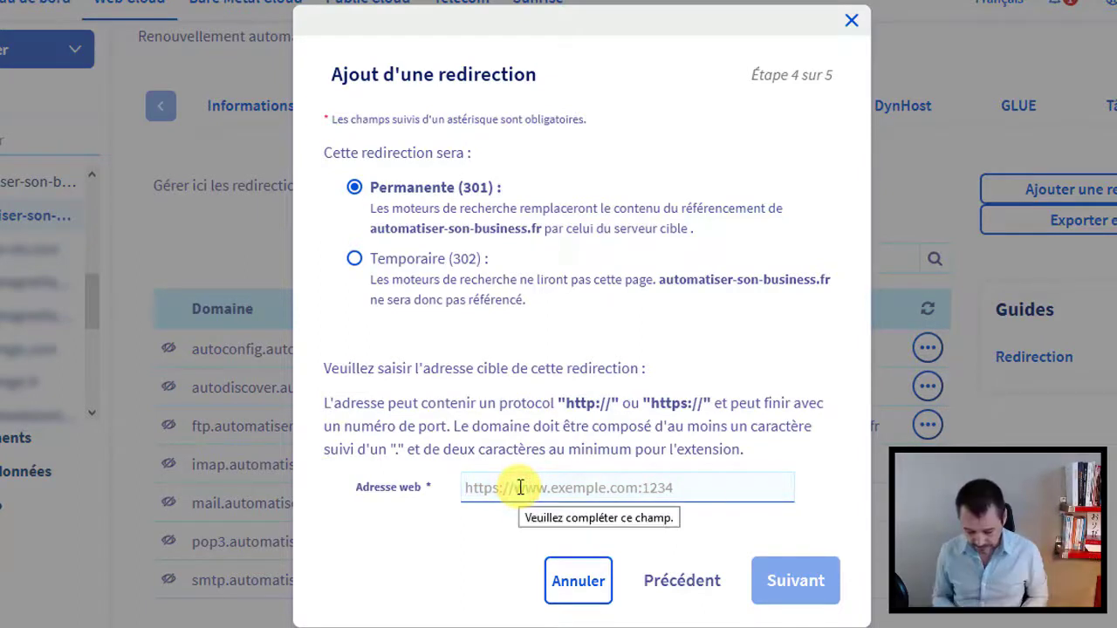
type("https://")
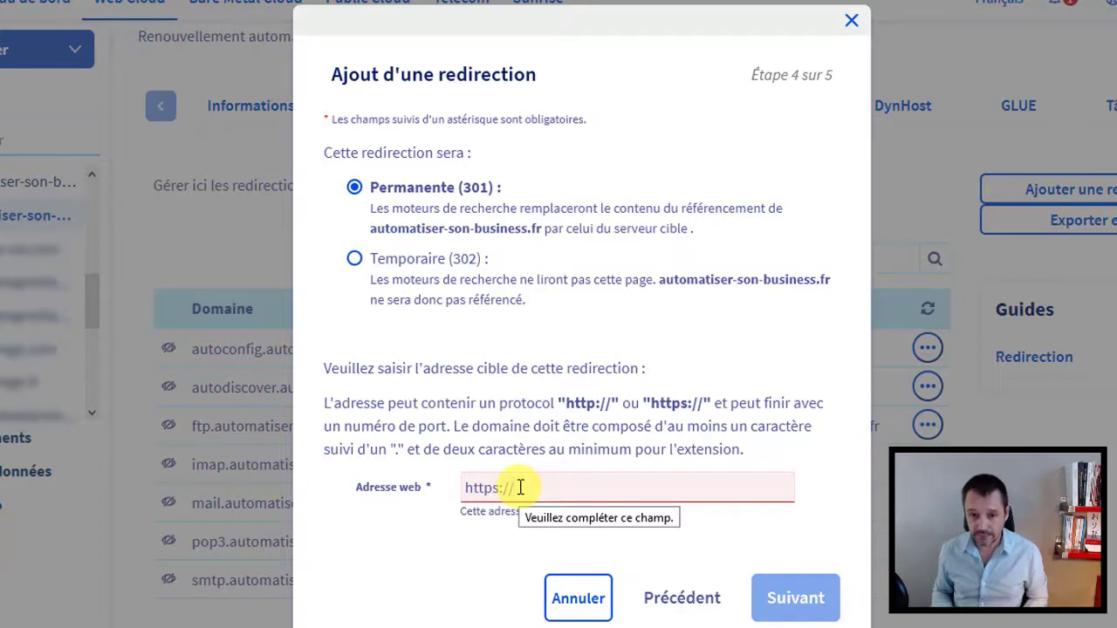
type("automat")
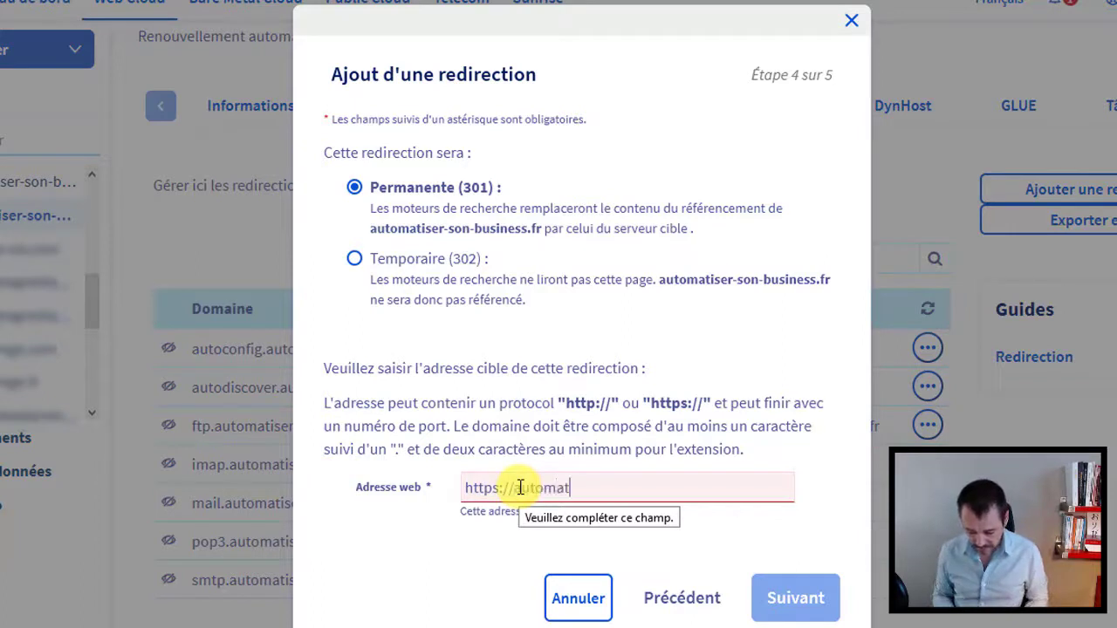
type("iser-son-business.c")
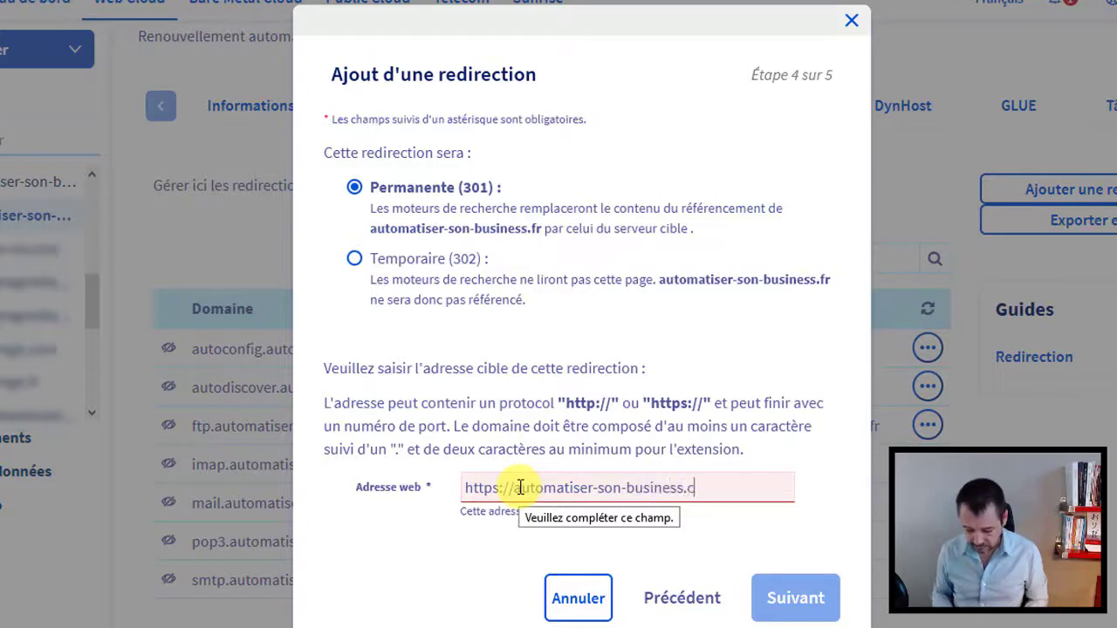
type("om")
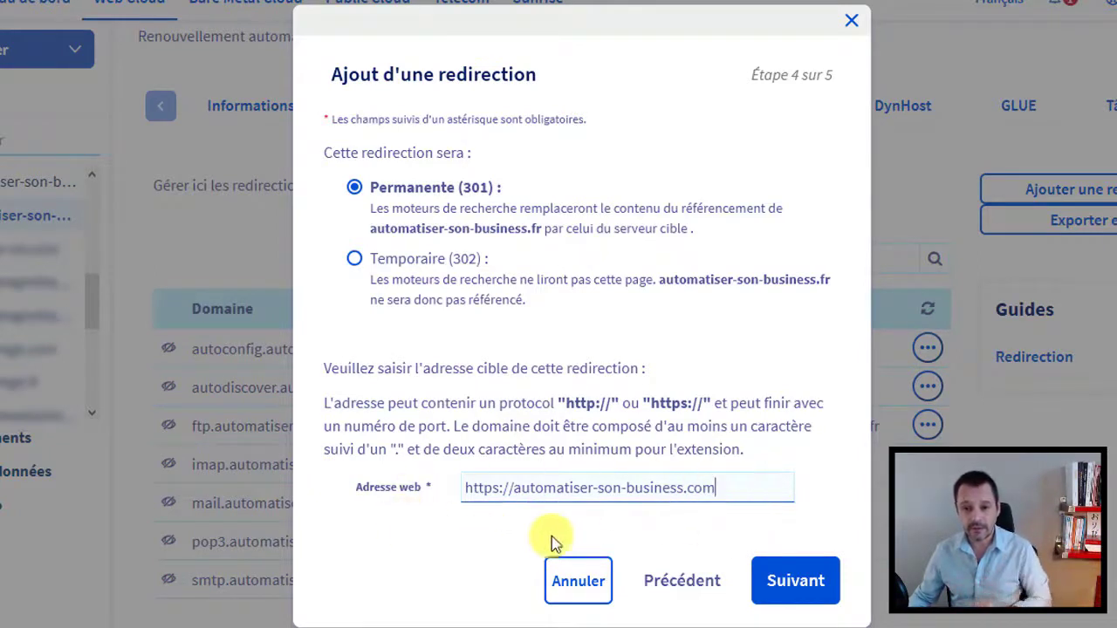
left_click(790, 585)
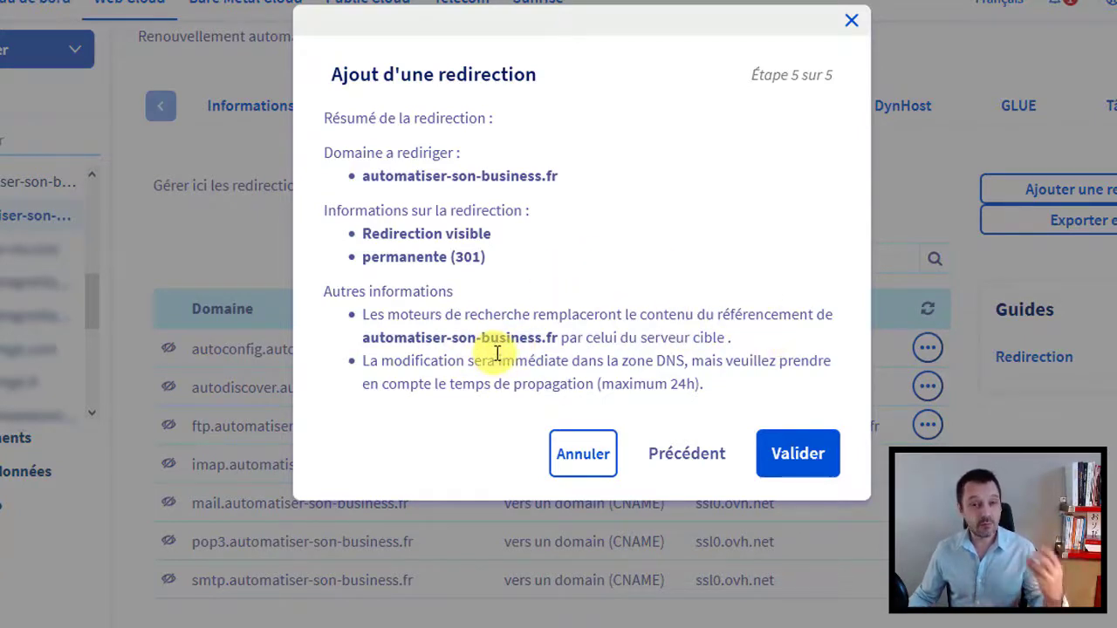
left_click(794, 463)
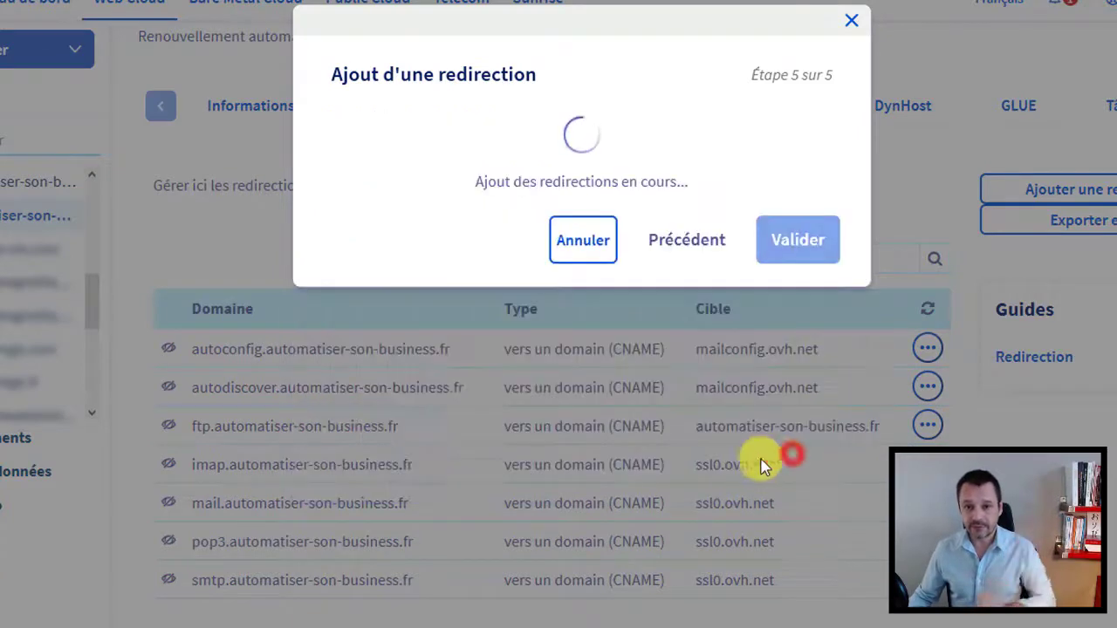
- Begin another redirection for the www subdomain of automatiser-son-business.fr, targeting a web address with a visible redirection
scroll(756, 473, "down", 2)
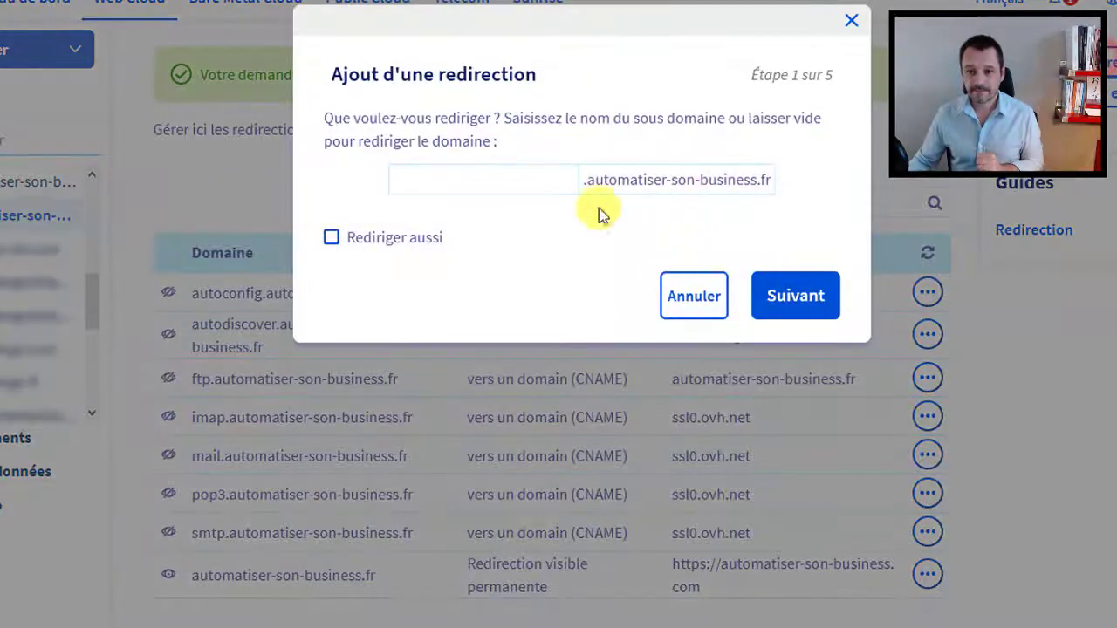
left_click(553, 181)
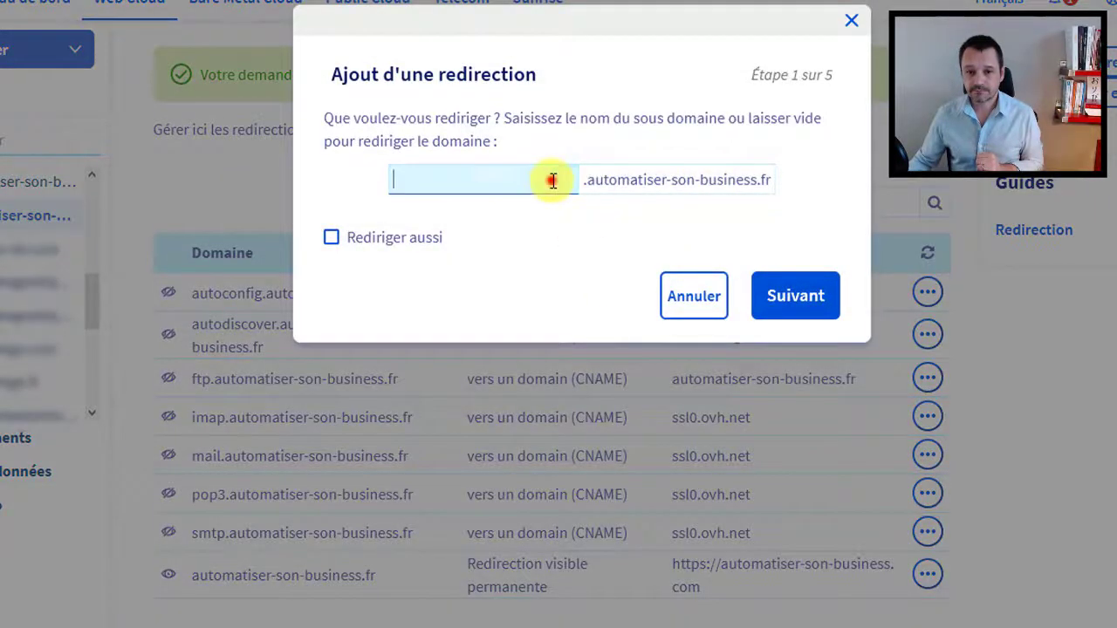
left_click(775, 299)
left_click(397, 186)
left_click(775, 305)
left_click(375, 175)
left_click(775, 342)
left_click(354, 187)
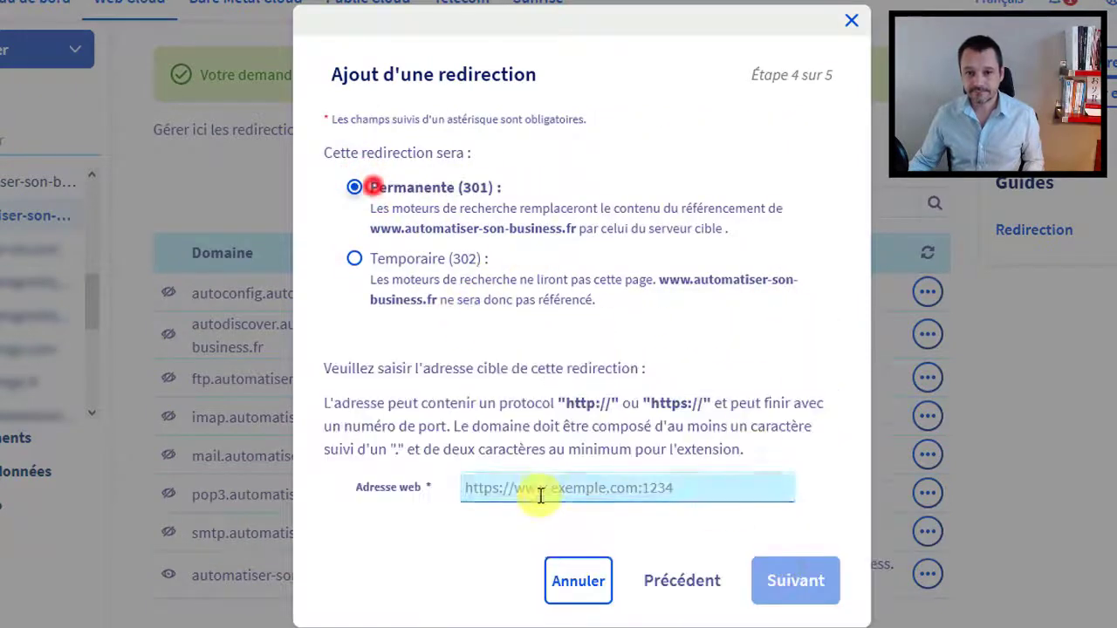
left_click(541, 493)
type("https://www.automatiser-son-b")
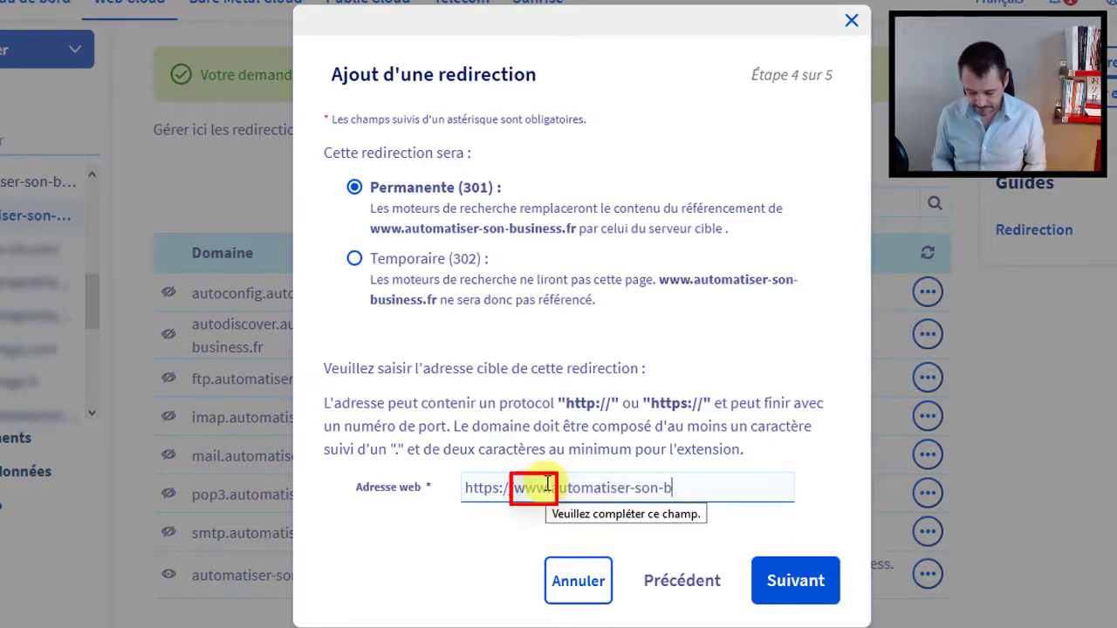
type("usiness.com")
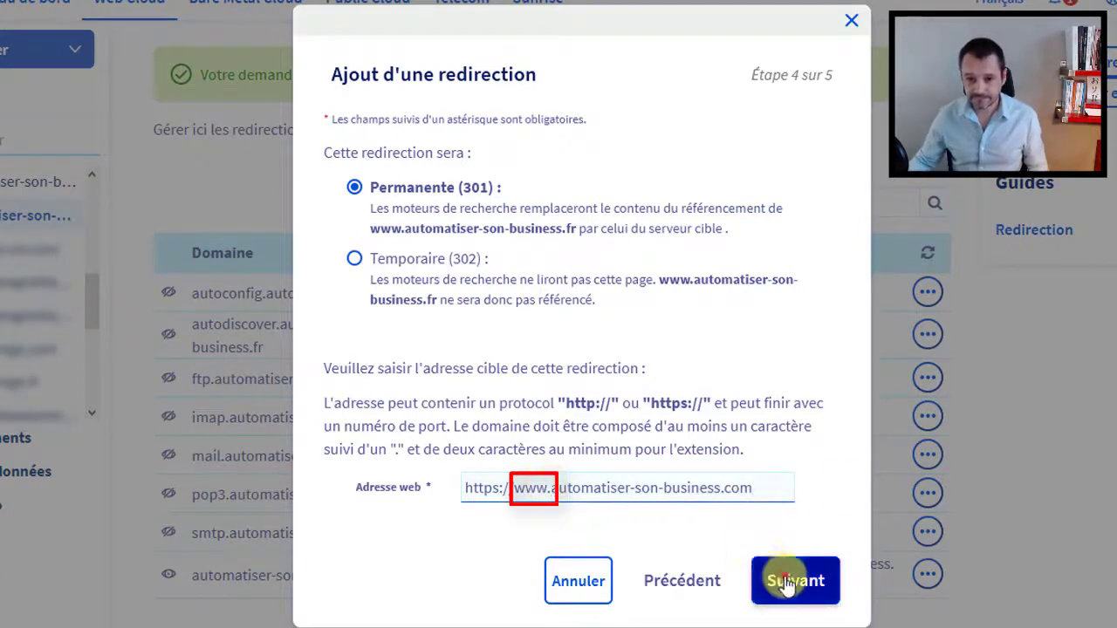
left_click(787, 580)
left_click(795, 449)
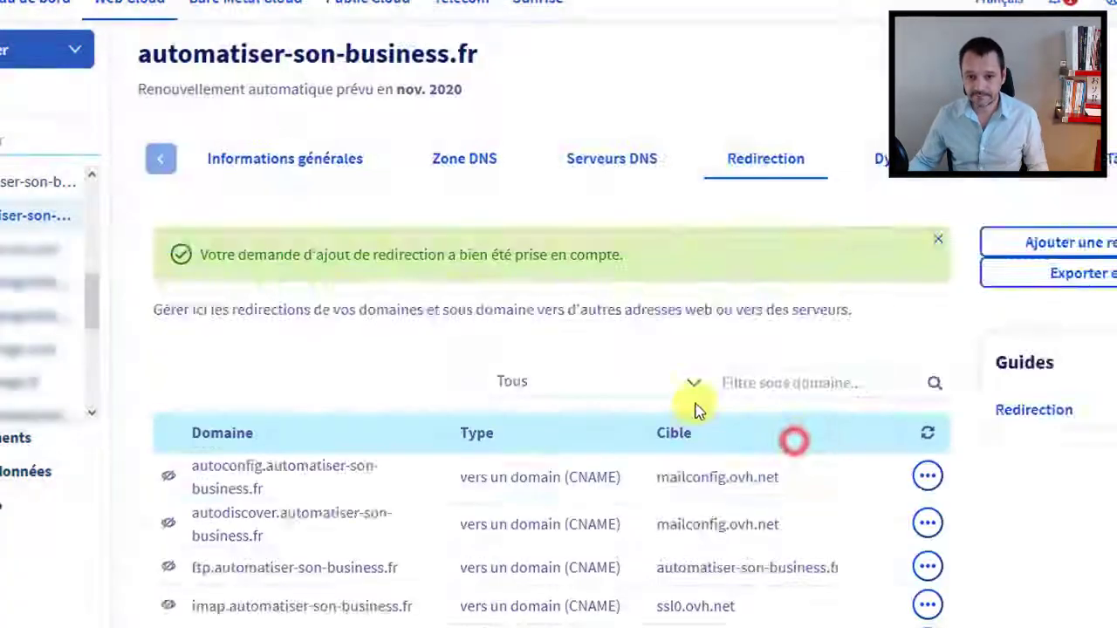
scroll(693, 424, "down", 3)
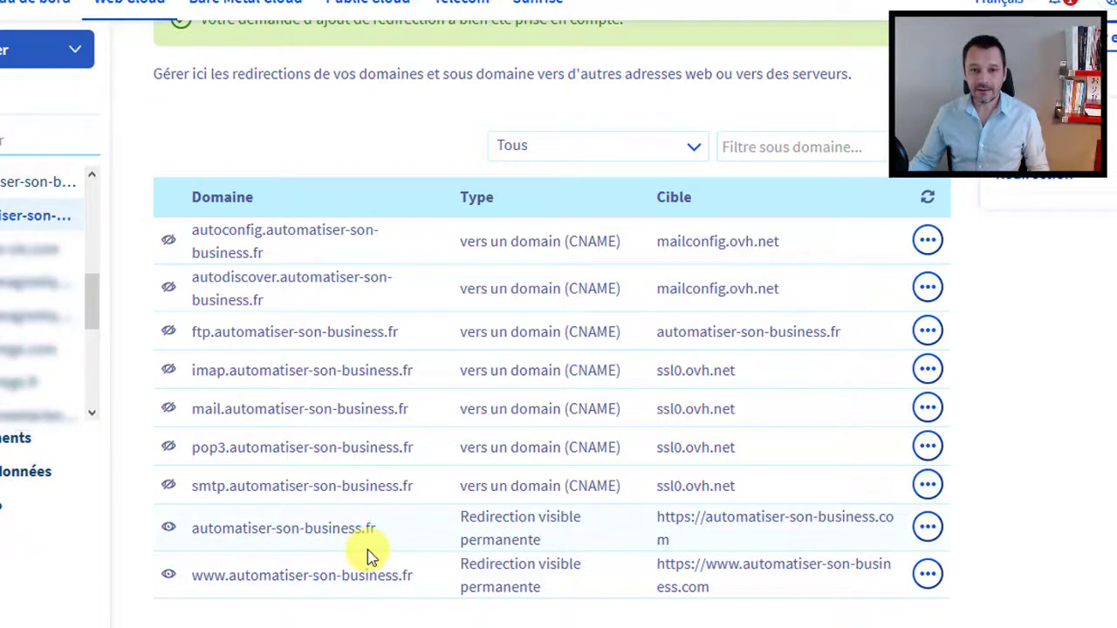
left_click(292, 2)
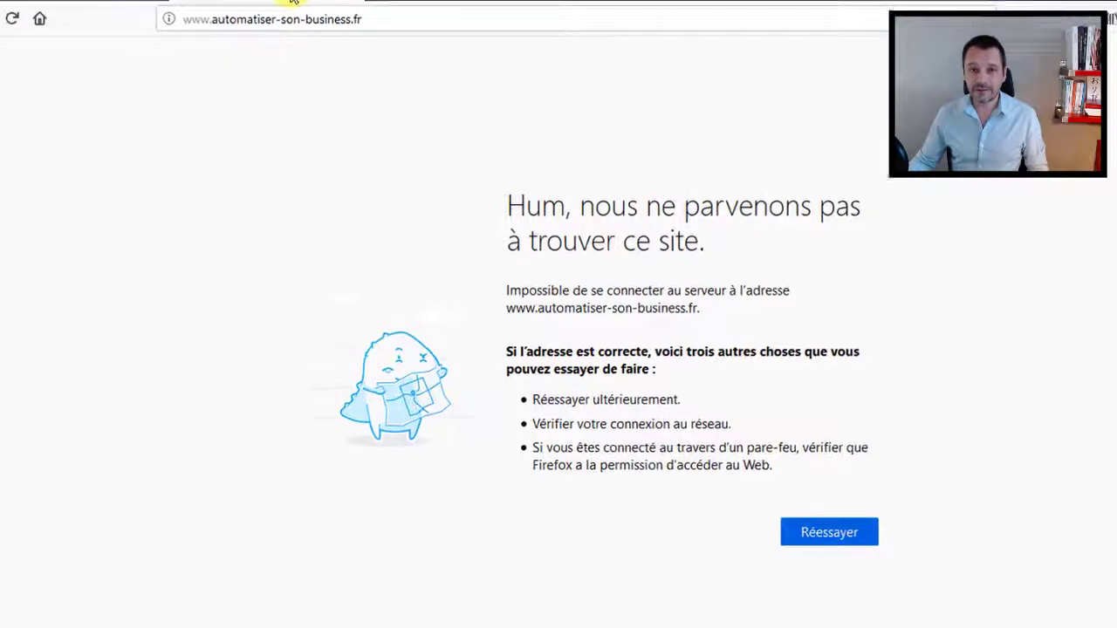